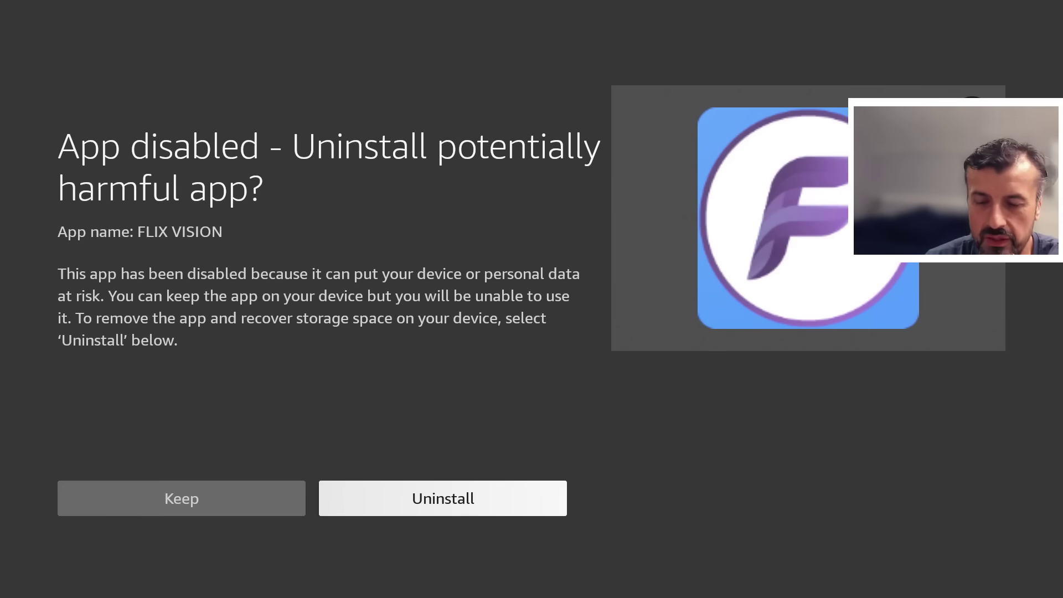
{"action": "key", "text": "Left"}
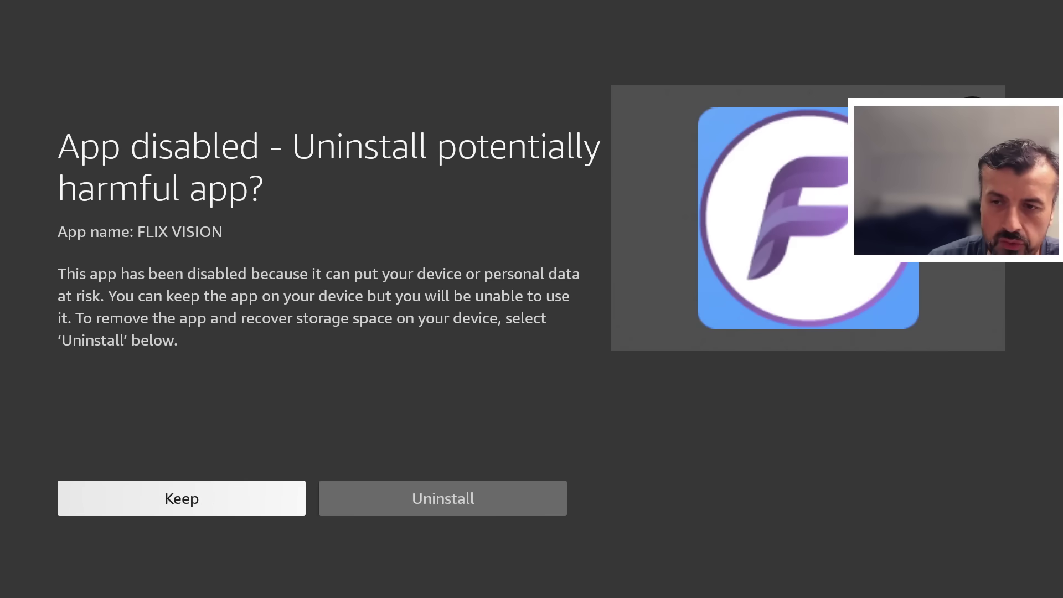
{"action": "key", "text": "Right"}
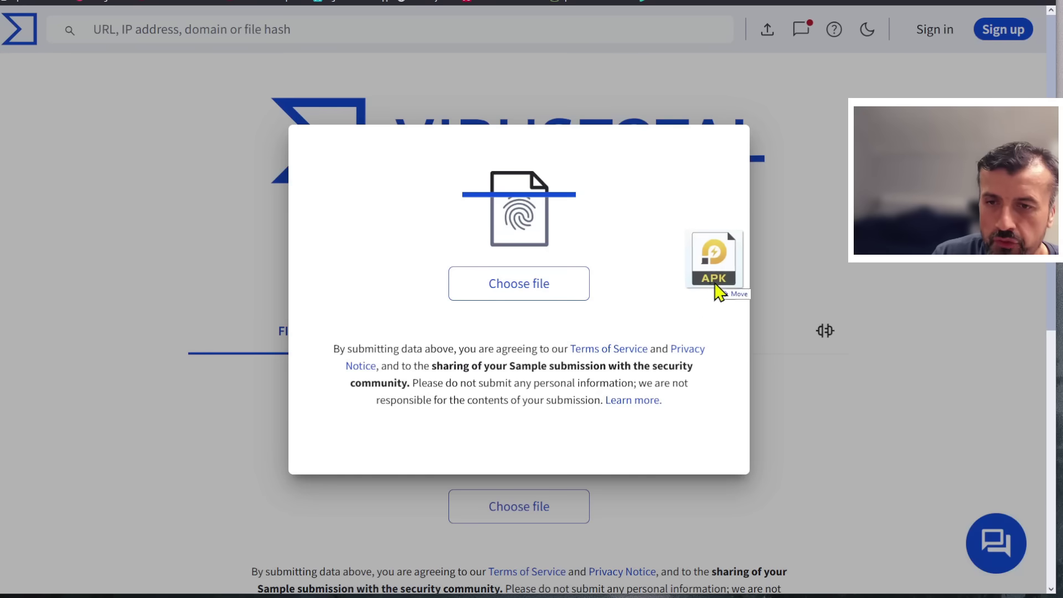
Submit the FlixVision APK file to VirusTotal for scanning and review the security vendors' analysis
{"action": "left_click_drag", "start_coordinate": [716, 285], "coordinate": [498, 299]}
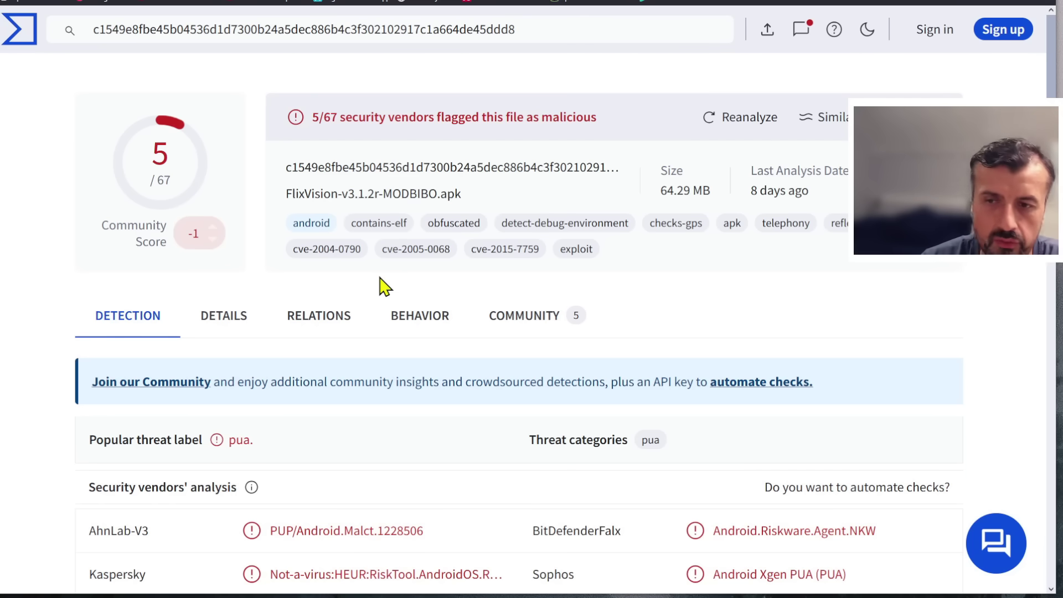
{"action": "scroll", "coordinate": [382, 287], "scroll_direction": "down", "scroll_amount": 2}
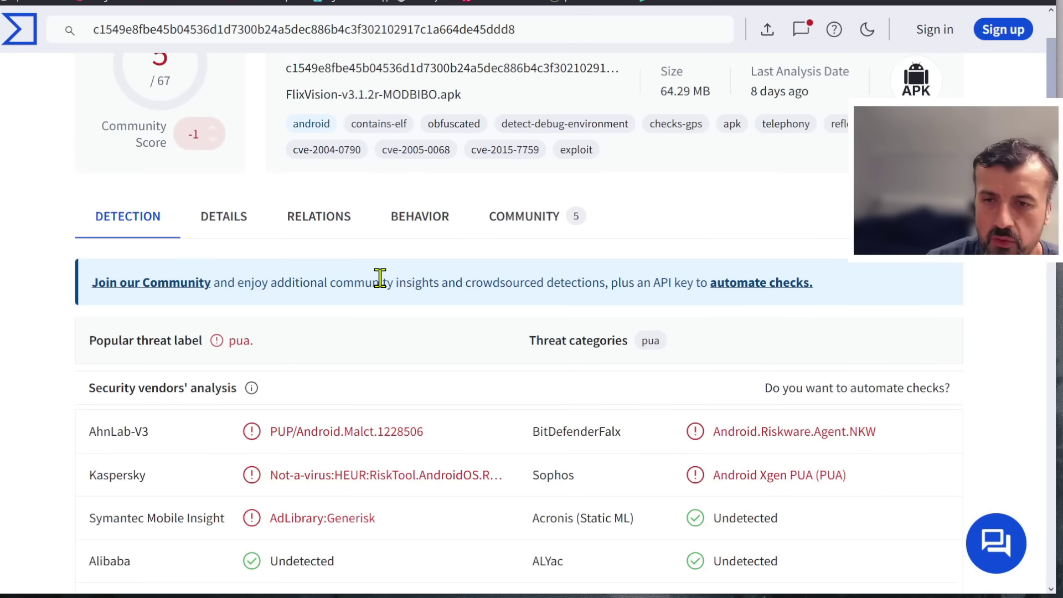
{"action": "scroll", "coordinate": [382, 287], "scroll_direction": "down", "scroll_amount": 2}
{"action": "scroll", "coordinate": [399, 277], "scroll_direction": "up", "scroll_amount": 4}
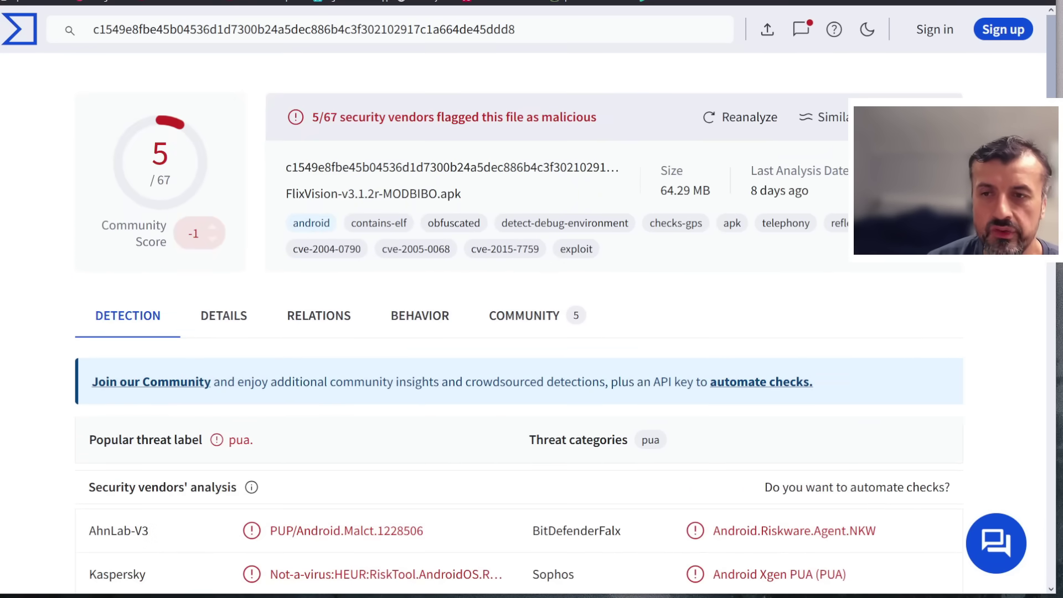
Submit another APK file to VirusTotal and review the vendors' detections, highlighting the start of Kaspersky's result
{"action": "left_click_drag", "start_coordinate": [1062, 302], "coordinate": [560, 294]}
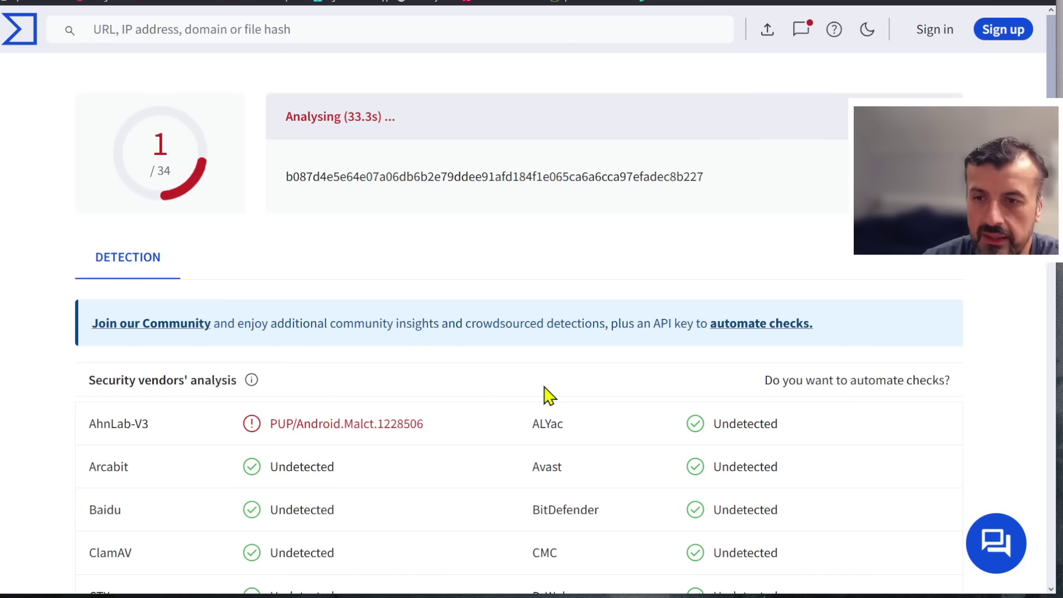
{"action": "scroll", "coordinate": [544, 390], "scroll_direction": "down", "scroll_amount": 2}
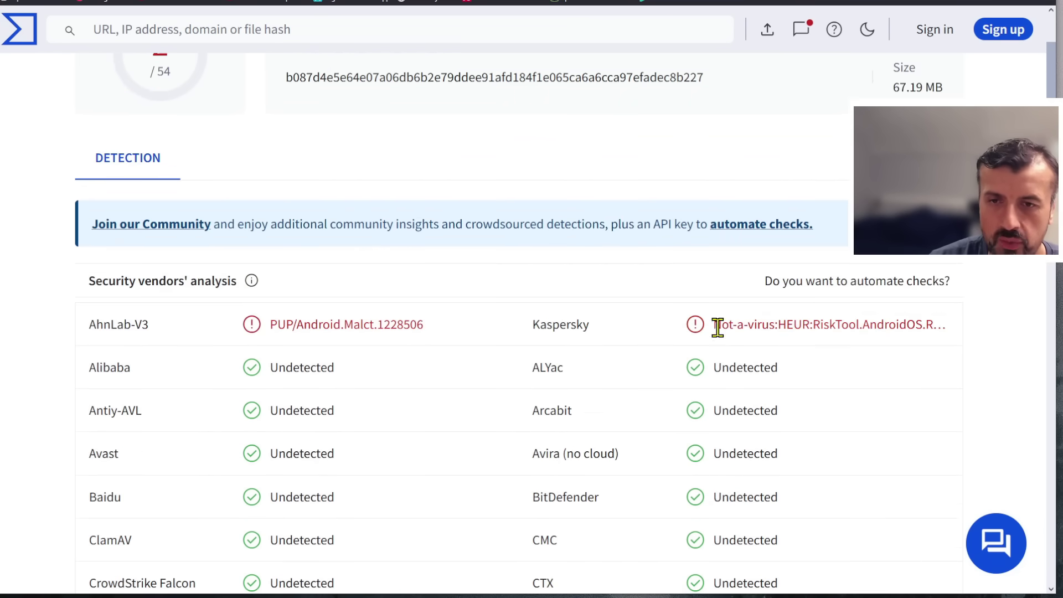
{"action": "left_click_drag", "start_coordinate": [715, 325], "coordinate": [759, 322]}
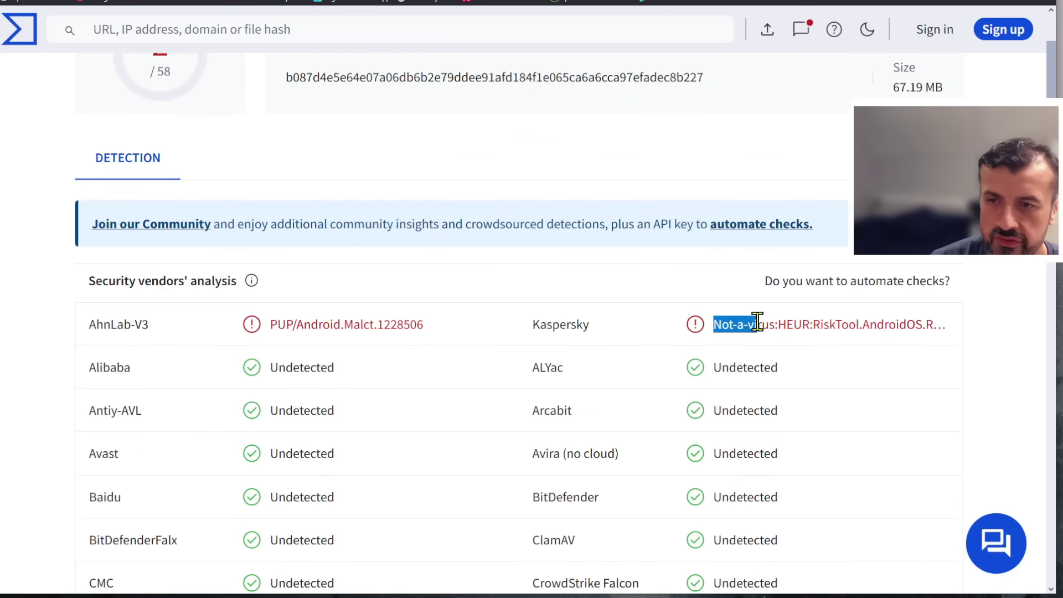
{"action": "scroll", "coordinate": [755, 322], "scroll_direction": "down", "scroll_amount": 5}
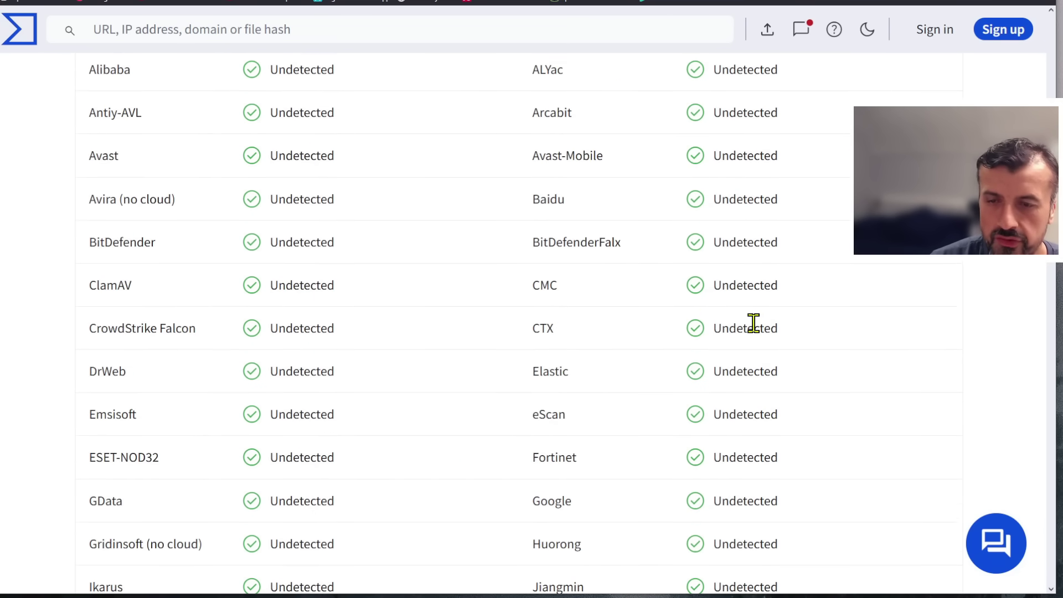
{"action": "scroll", "coordinate": [754, 323], "scroll_direction": "down", "scroll_amount": 3}
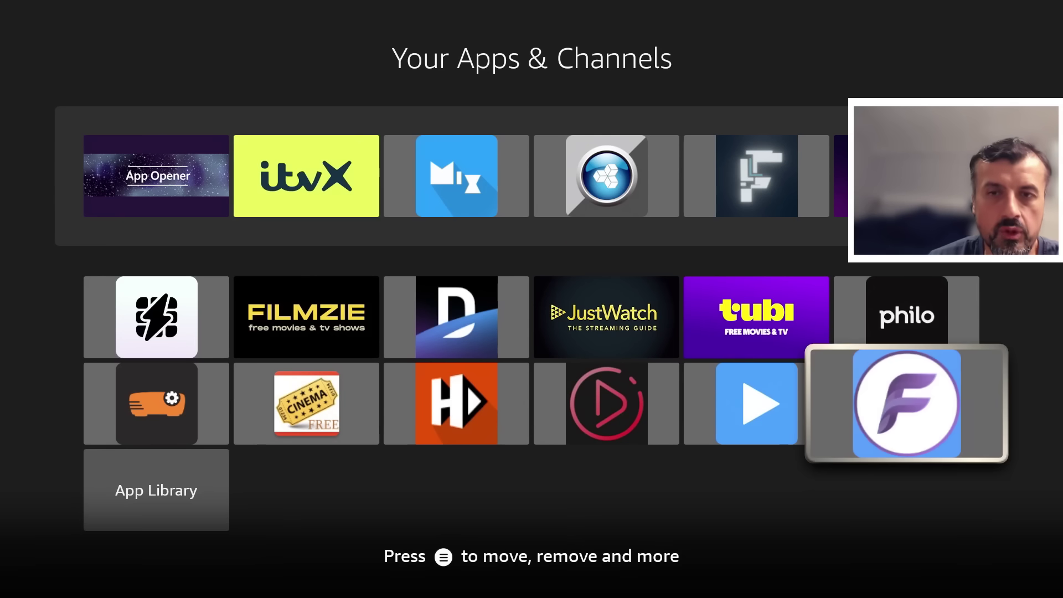
{"action": "key", "text": "Left"}
{"action": "key", "text": "Right"}
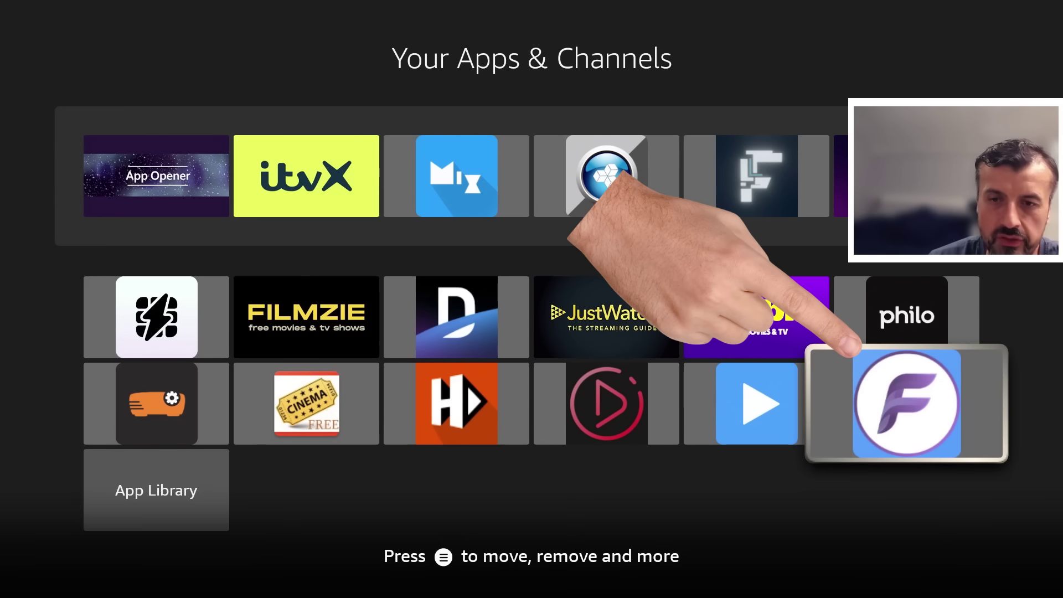
{"action": "key", "text": "Left"}
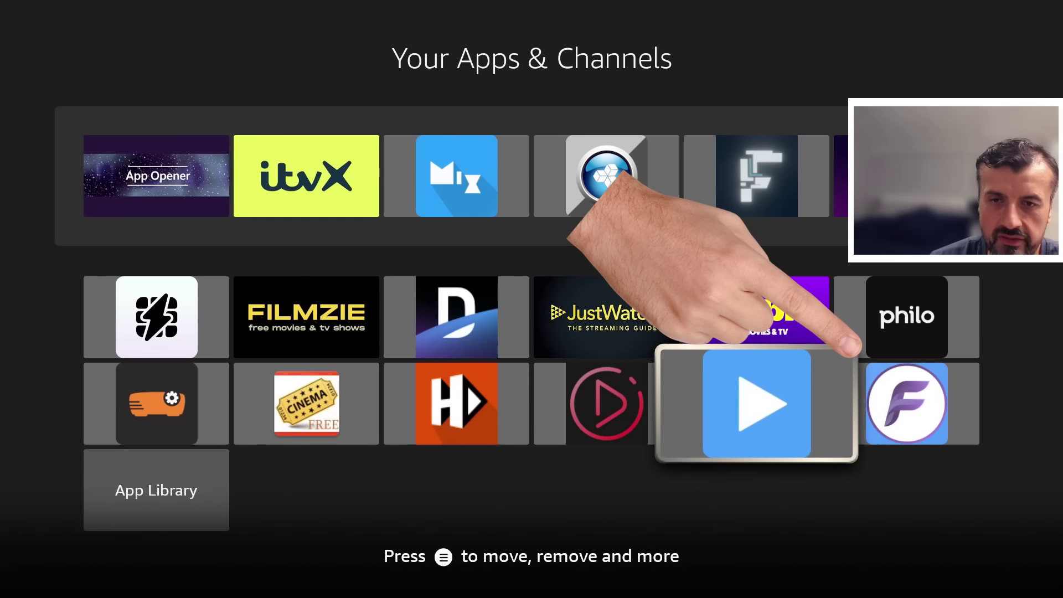
{"action": "key", "text": "Left"}
{"action": "key", "text": "Right"}
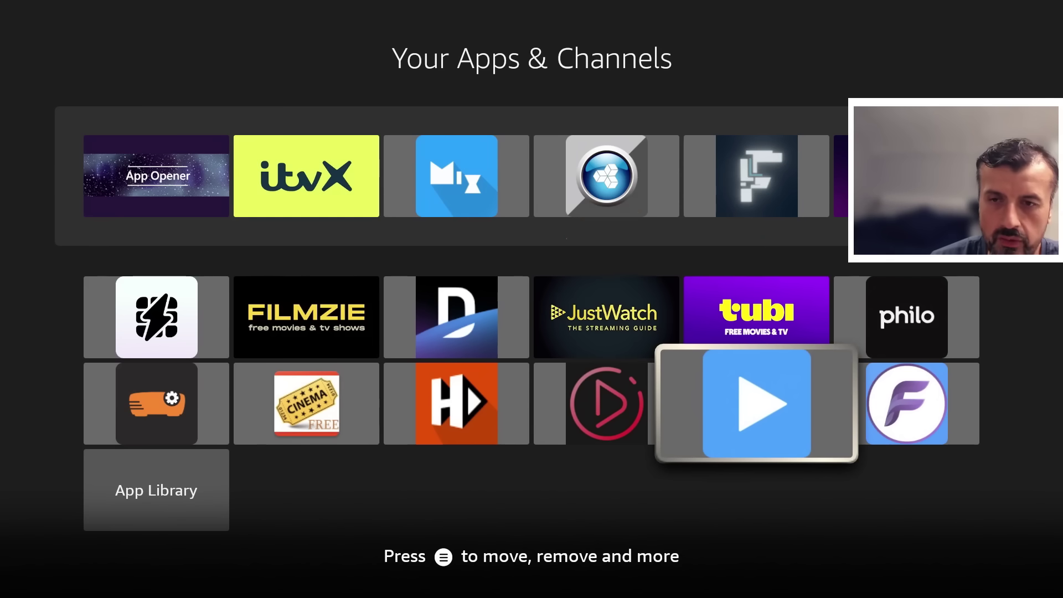
Find IPVanish among the installed apps, open it to check the VPN connection, and return to the app grid
{"action": "key", "text": "Left"}
{"action": "key", "text": "Left"}
{"action": "key", "text": "Left"}
{"action": "key", "text": "Left"}
{"action": "key", "text": "Up"}
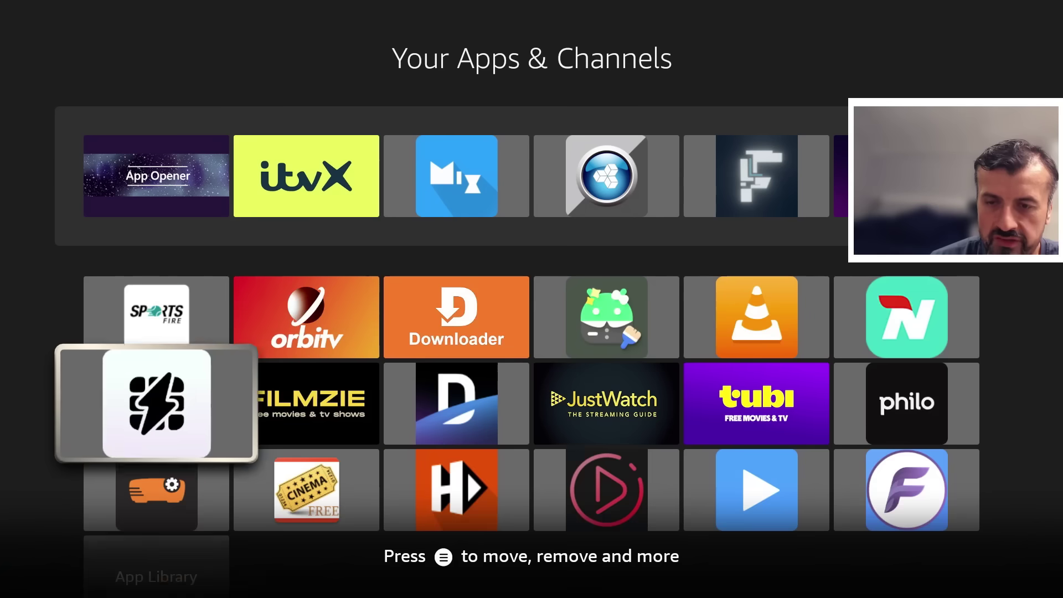
{"action": "key", "text": "Up"}
{"action": "key", "text": "Up"}
{"action": "key", "text": "Up"}
{"action": "key", "text": "Up"}
{"action": "key", "text": "Up"}
{"action": "key", "text": "Up"}
{"action": "key", "text": "Up"}
{"action": "key", "text": "Up"}
{"action": "key", "text": "Up"}
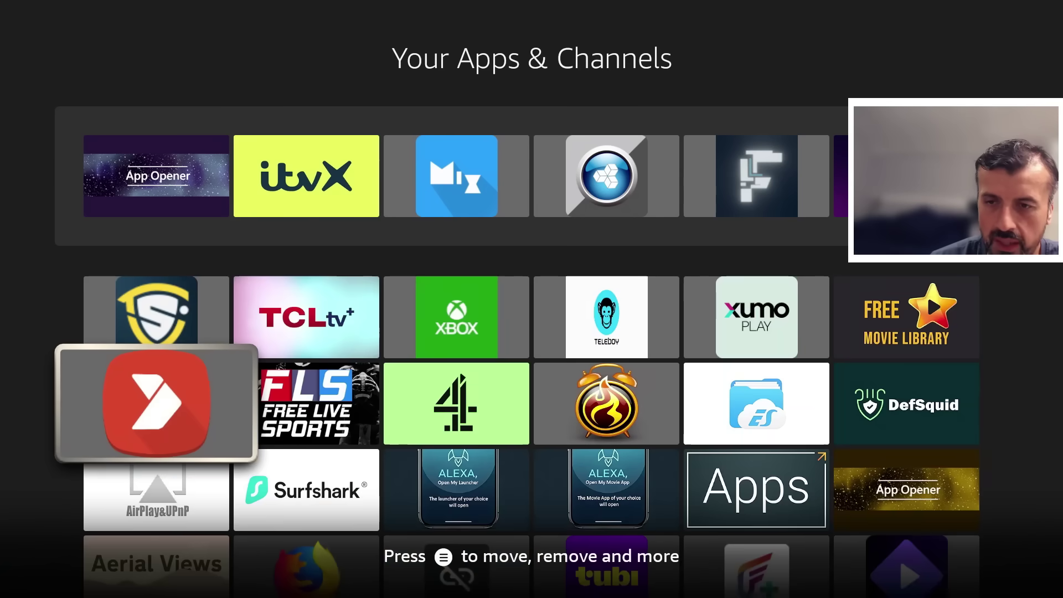
{"action": "key", "text": "Up"}
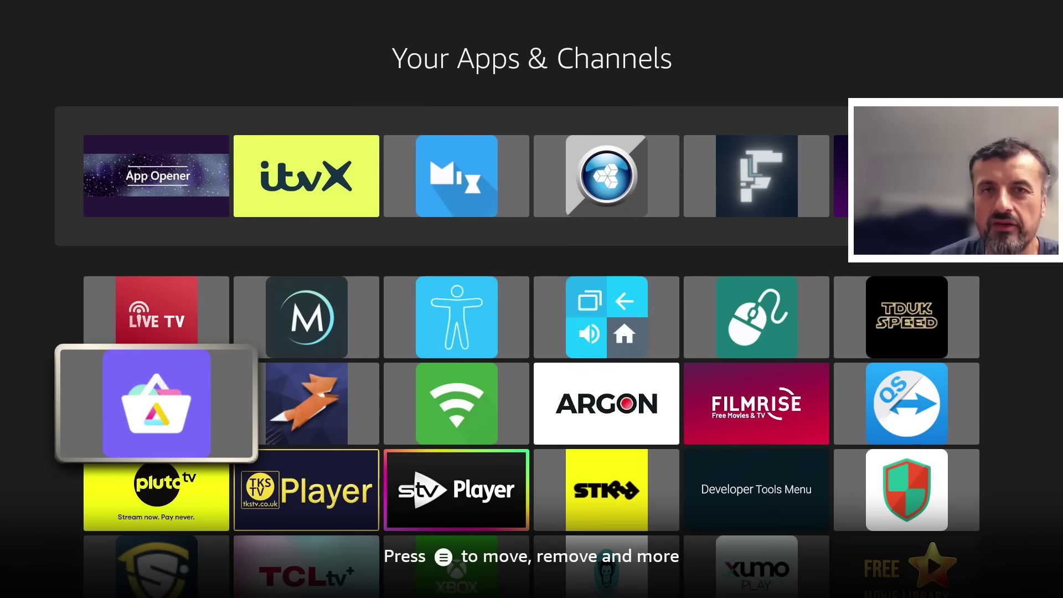
{"action": "key", "text": "Up"}
{"action": "key", "text": "Up"}
{"action": "key", "text": "Right"}
{"action": "key", "text": "Right"}
{"action": "key", "text": "Right"}
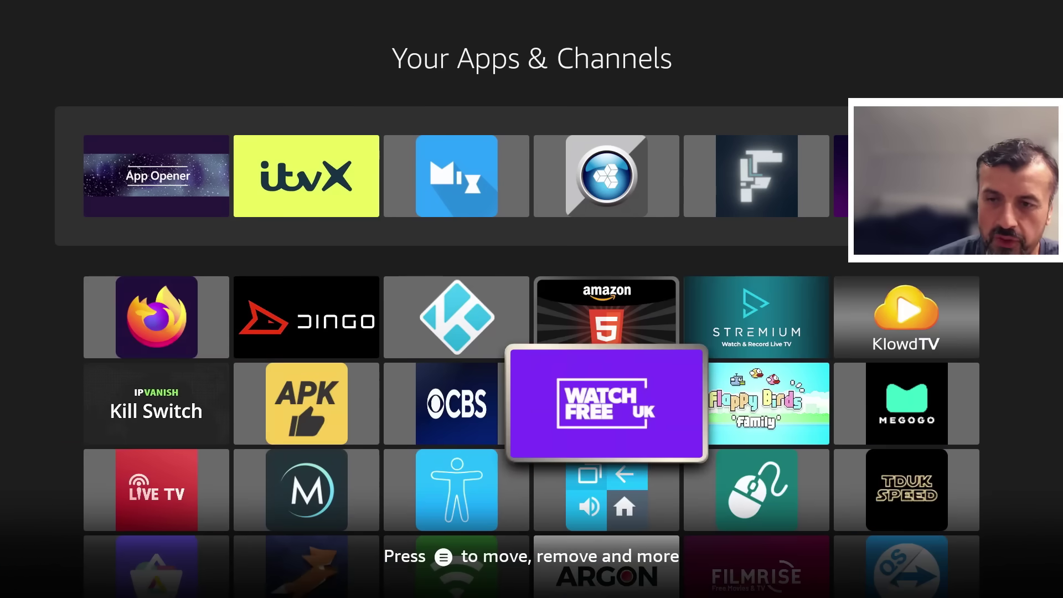
{"action": "key", "text": "Up"}
{"action": "key", "text": "Up"}
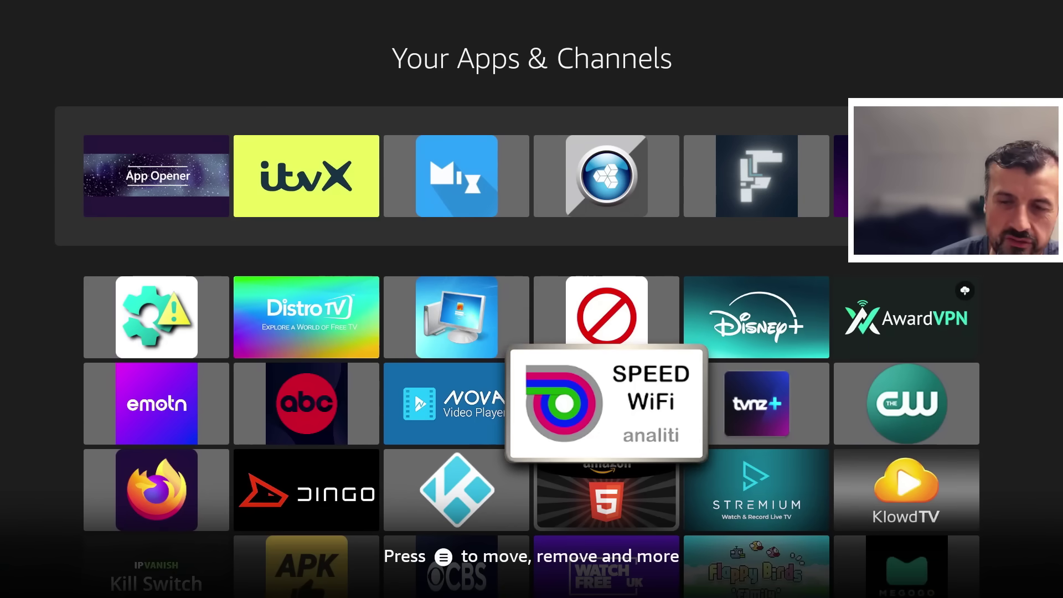
{"action": "key", "text": "Up"}
{"action": "key", "text": "Up"}
{"action": "key", "text": "Up"}
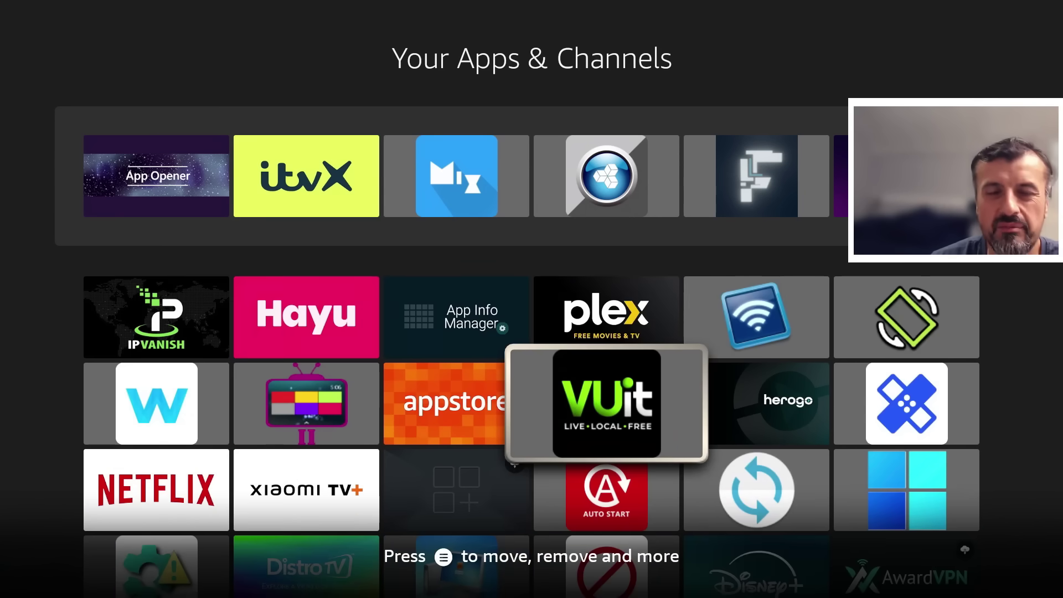
{"action": "key", "text": "Up"}
{"action": "key", "text": "Up"}
{"action": "key", "text": "Up"}
{"action": "key", "text": "Down"}
{"action": "key", "text": "Down"}
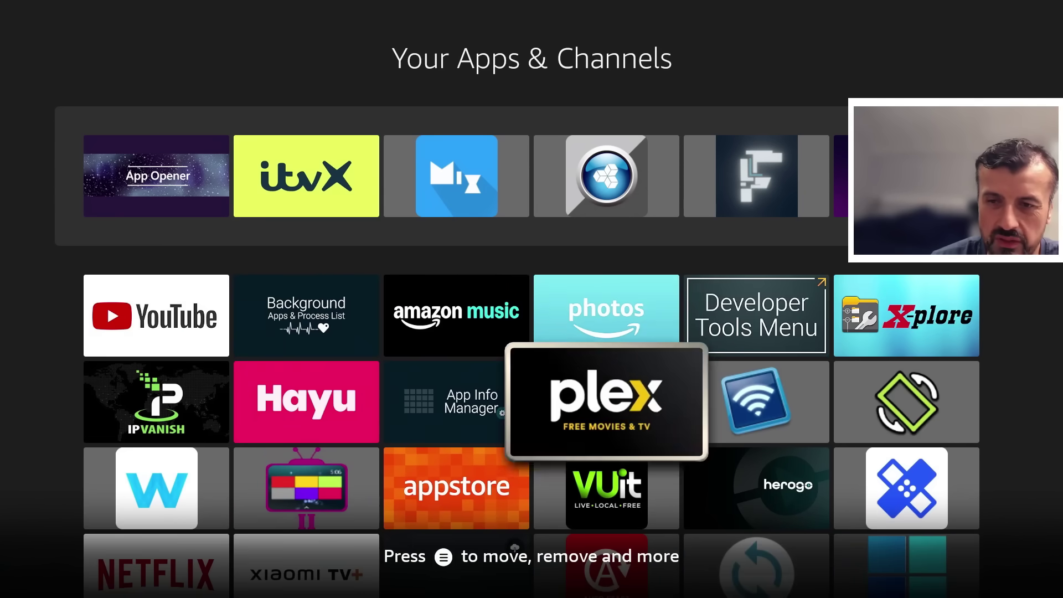
{"action": "key", "text": "Left"}
{"action": "key", "text": "Left"}
{"action": "key", "text": "Left"}
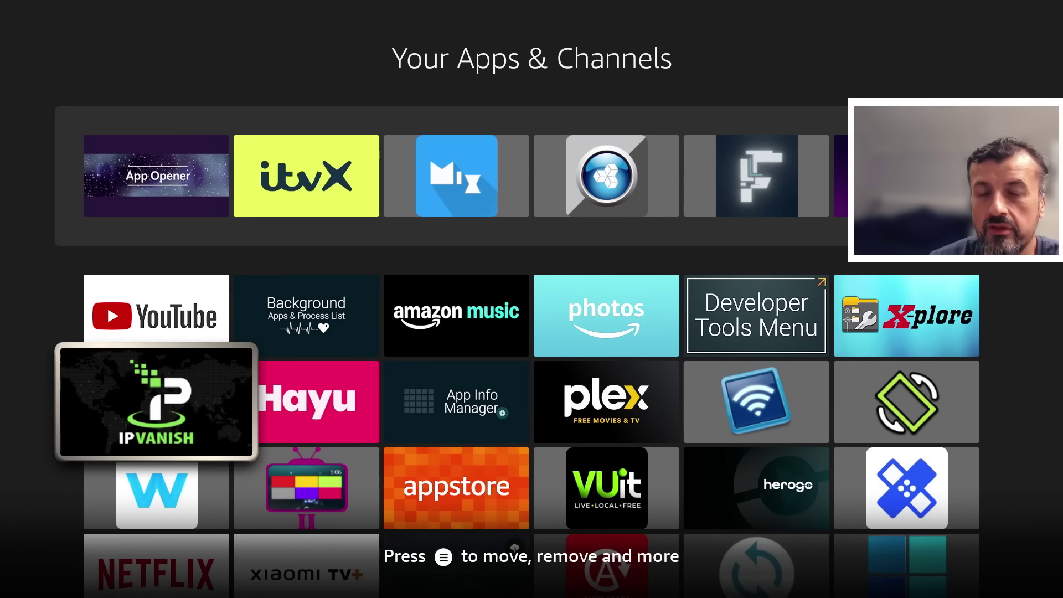
{"action": "key", "text": "Return"}
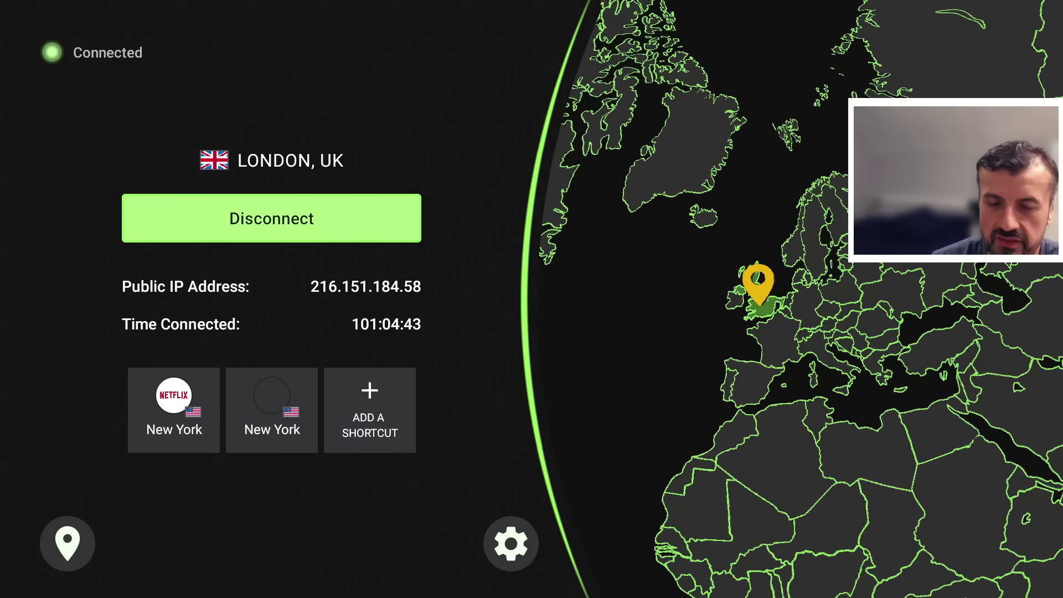
{"action": "key", "text": "Escape"}
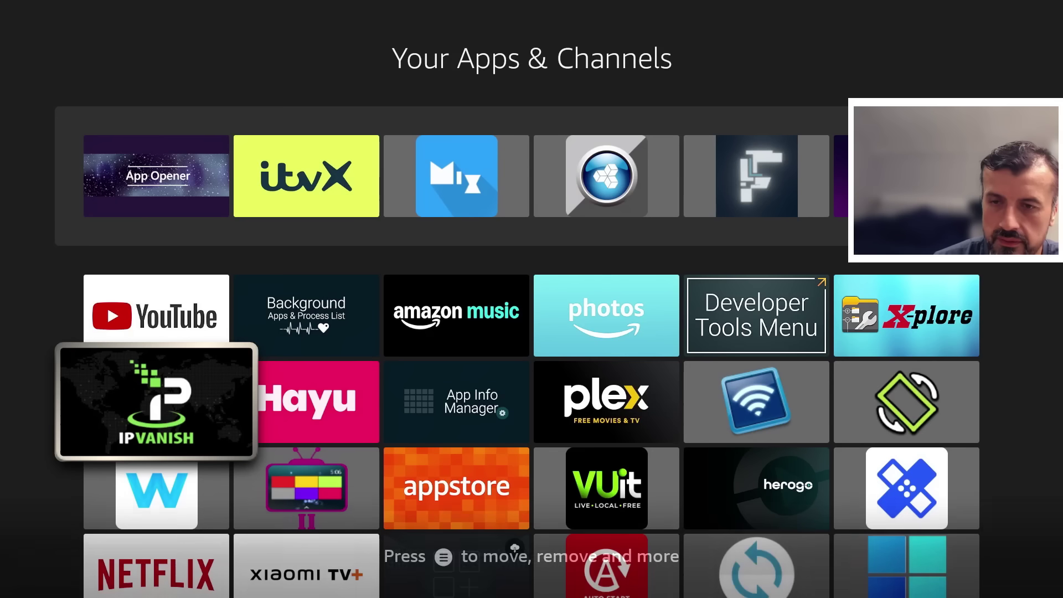
Go back to the Flix Vision app in the last row of the app grid
{"action": "key", "text": "Left"}
{"action": "key", "text": "Down"}
{"action": "key", "text": "Down"}
{"action": "key", "text": "Down"}
{"action": "key", "text": "Down"}
{"action": "key", "text": "Down"}
{"action": "key", "text": "Down"}
{"action": "key", "text": "Down"}
{"action": "key", "text": "Down"}
{"action": "key", "text": "Down"}
{"action": "key", "text": "Down"}
{"action": "key", "text": "Down"}
{"action": "key", "text": "Down"}
{"action": "key", "text": "Down"}
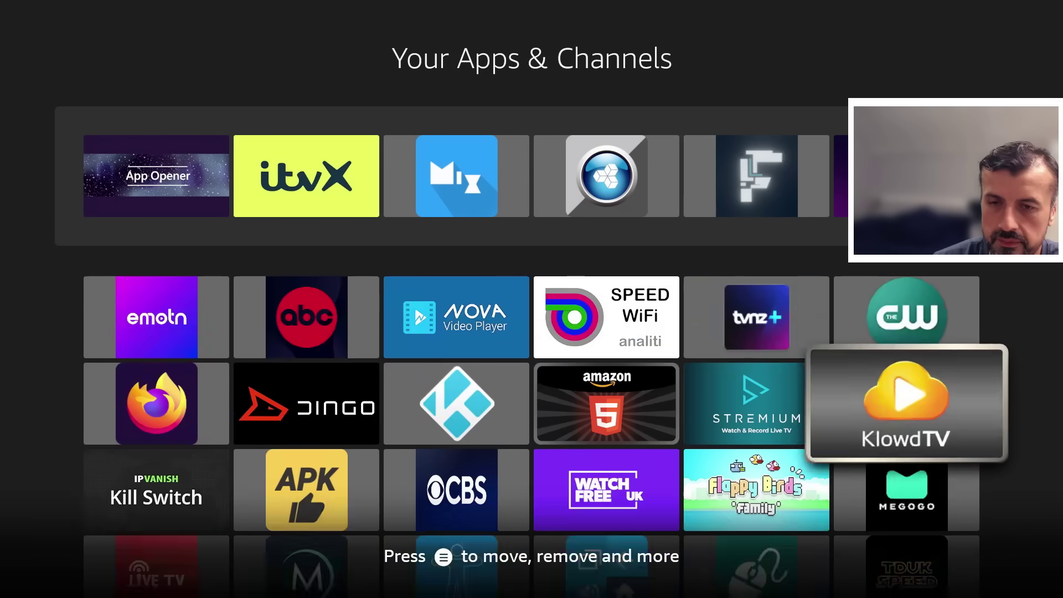
{"action": "key", "text": "Down"}
{"action": "key", "text": "Down"}
{"action": "key", "text": "Down"}
{"action": "key", "text": "Down"}
{"action": "key", "text": "Down"}
{"action": "key", "text": "Down"}
{"action": "key", "text": "Down"}
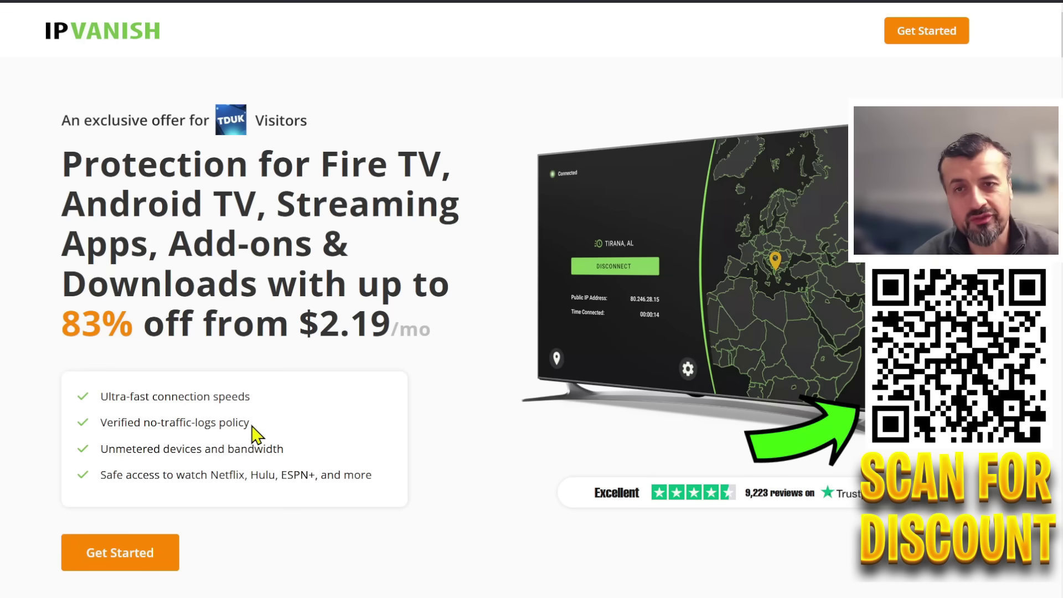
Examine the IPVanish offer page, highlighting the advertised monthly price and viewing the Essential VPN plans
{"action": "left_click_drag", "start_coordinate": [307, 330], "coordinate": [423, 328]}
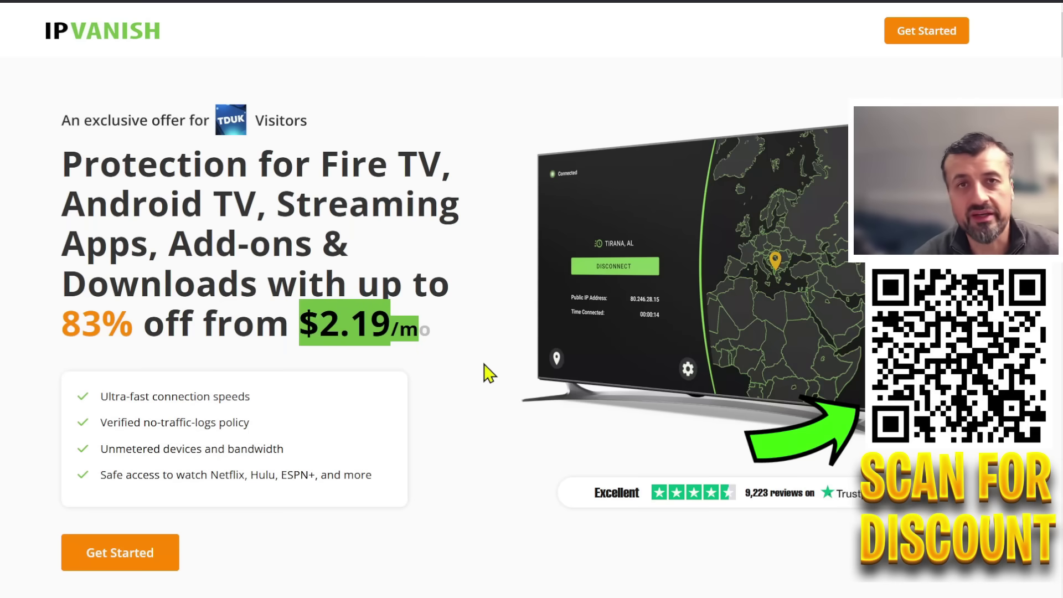
{"action": "scroll", "coordinate": [487, 373], "scroll_direction": "down", "scroll_amount": 7}
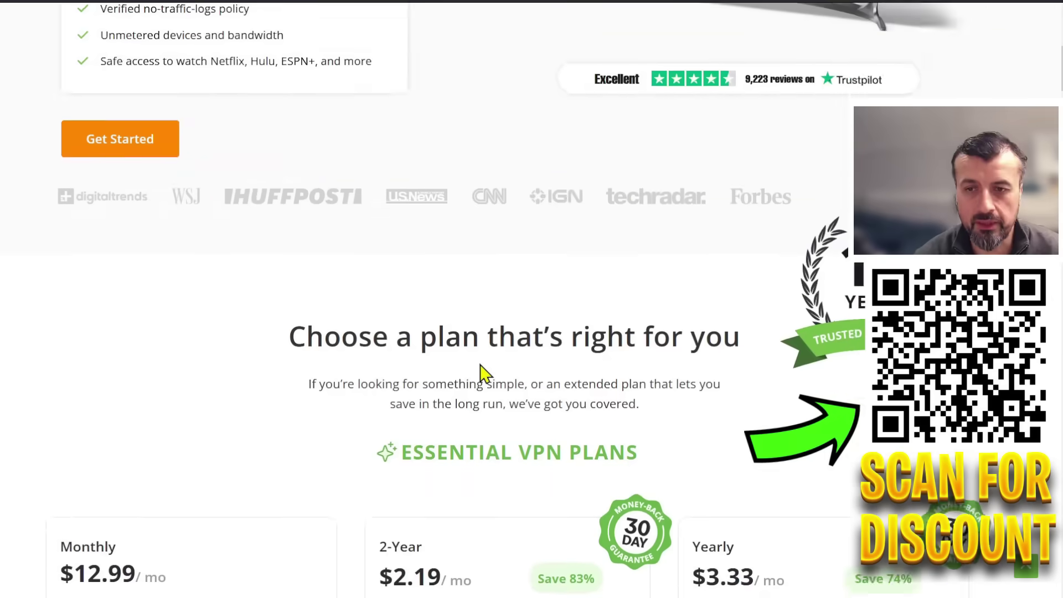
{"action": "scroll", "coordinate": [481, 374], "scroll_direction": "down", "scroll_amount": 3}
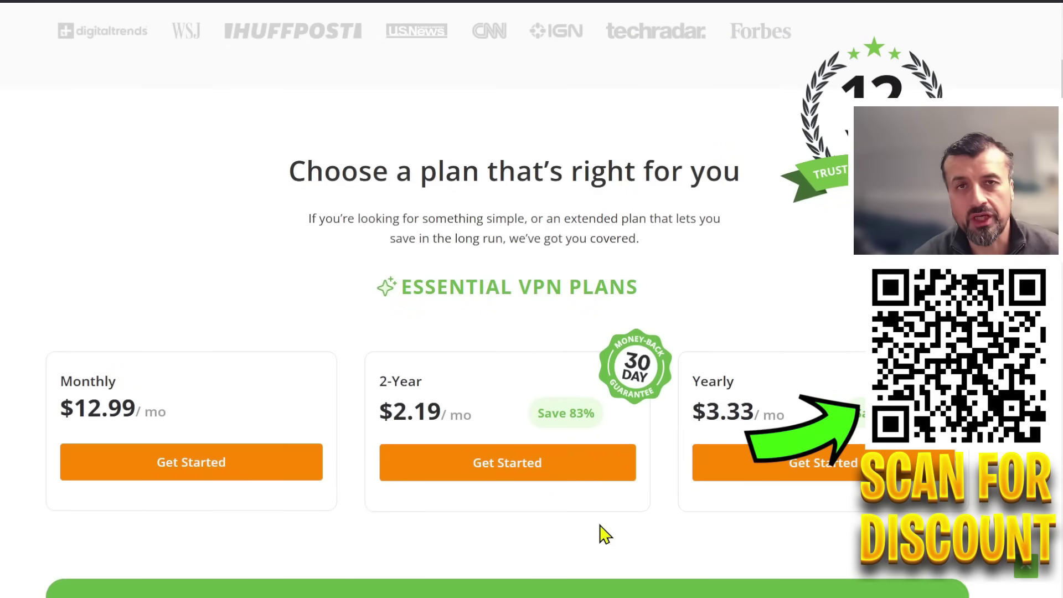